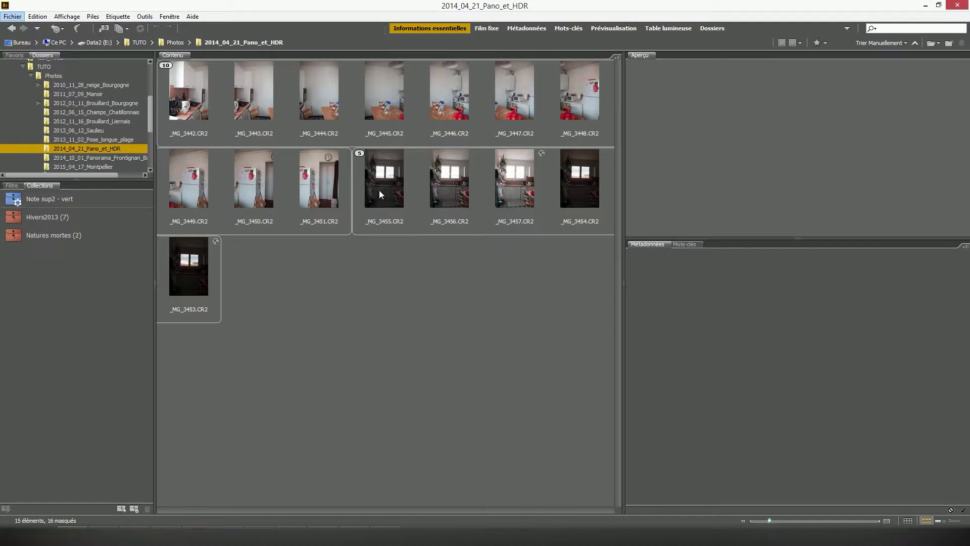
- Load the five stacked kitchen exposures, _MG_3453.CR2 to _MG_3457.CR2, as layers of a single Photoshop document
left_click(379, 190)
left_click(192, 291, "shift")
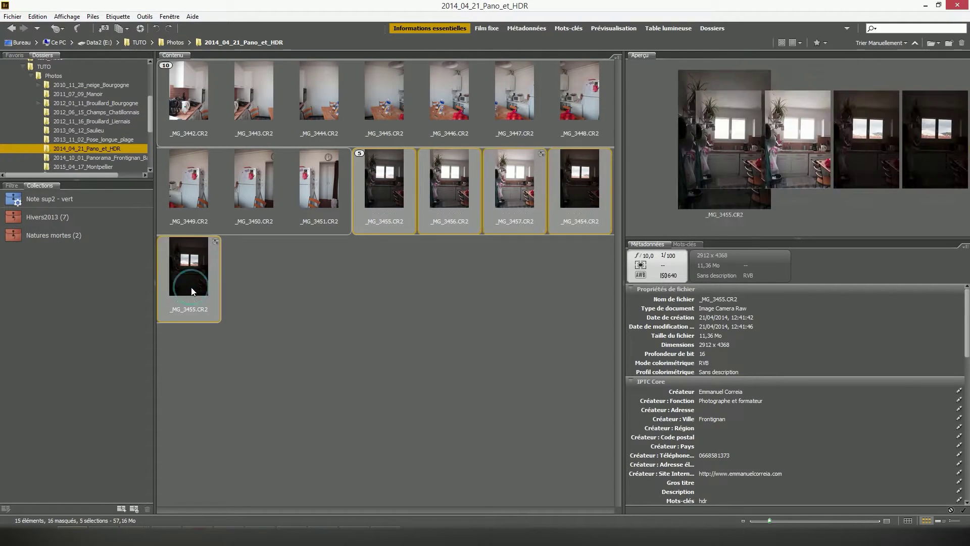
left_click(145, 16)
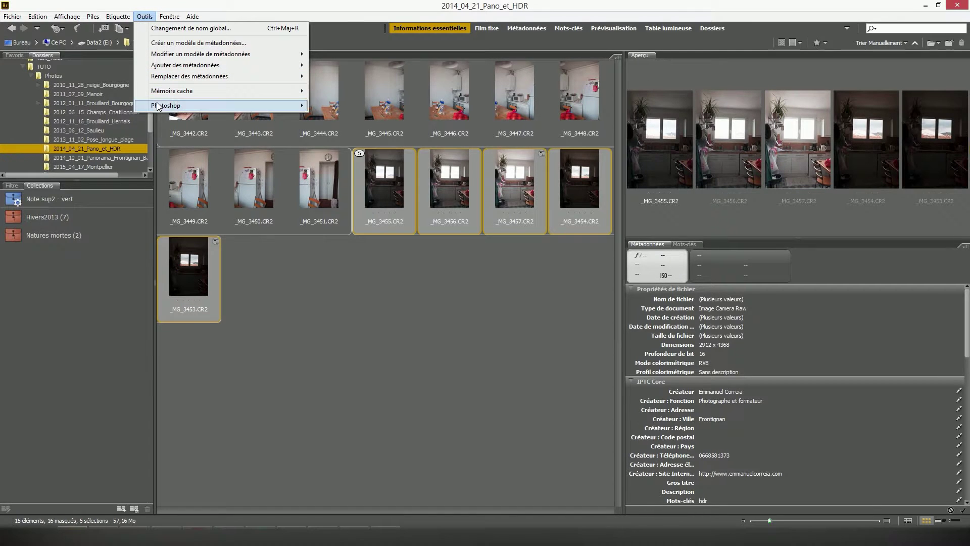
mouse_move(160, 106)
left_click(343, 107)
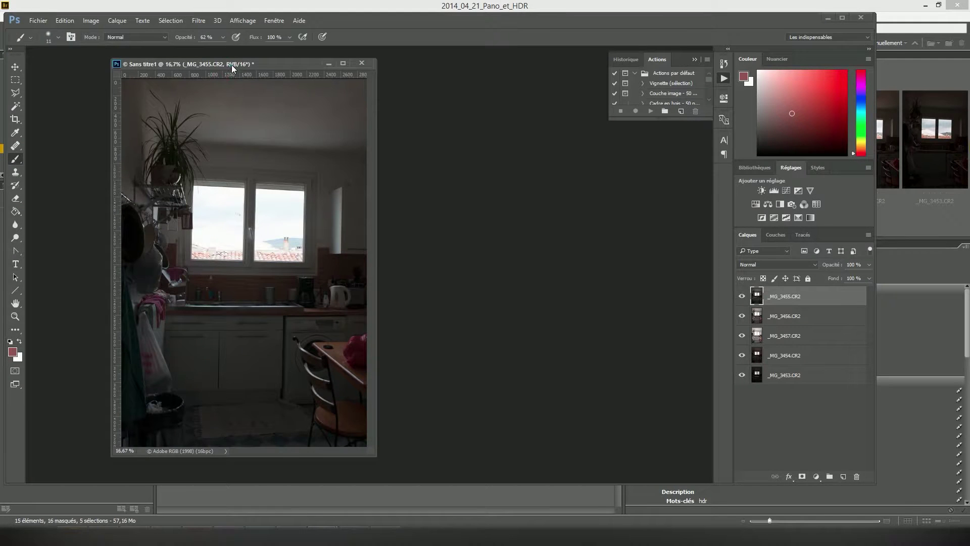
left_click_drag(232, 65, 259, 65)
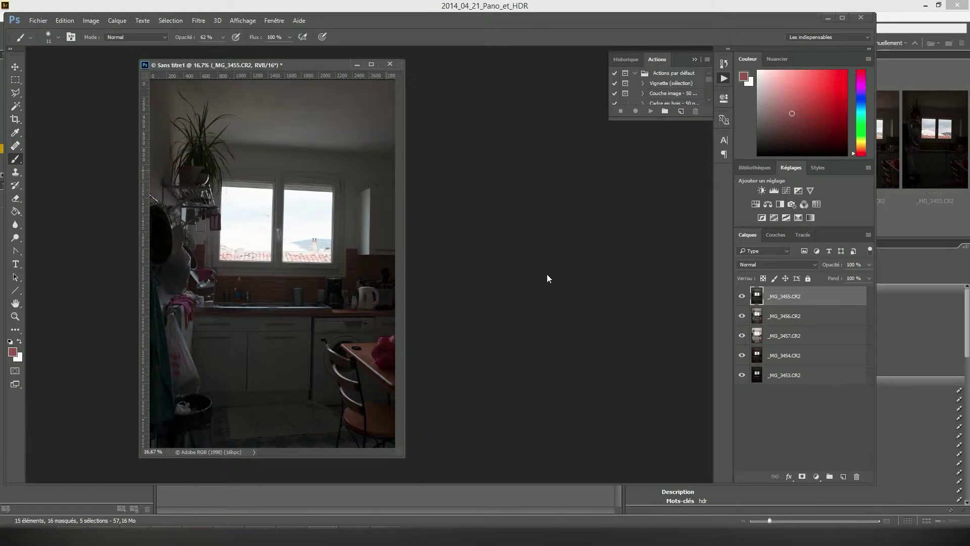
- Go through the layers below _MG_3455.CR2 one by one, down to _MG_3453.CR2 and back up to _MG_3456.CR2
left_click(793, 315)
left_click(793, 336)
left_click(793, 355)
left_click(794, 375)
left_click(801, 356)
left_click(795, 335)
left_click(793, 316)
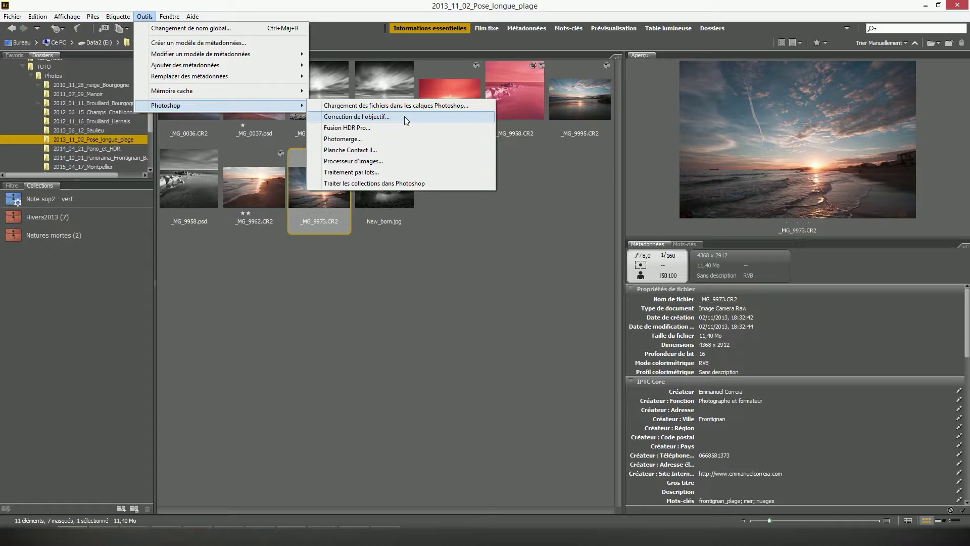
- Open the batch Lens Correction (Correction de l'objectif) for the sunset photo _MG_9973.CR2 and select it among the source files
left_click(318, 202)
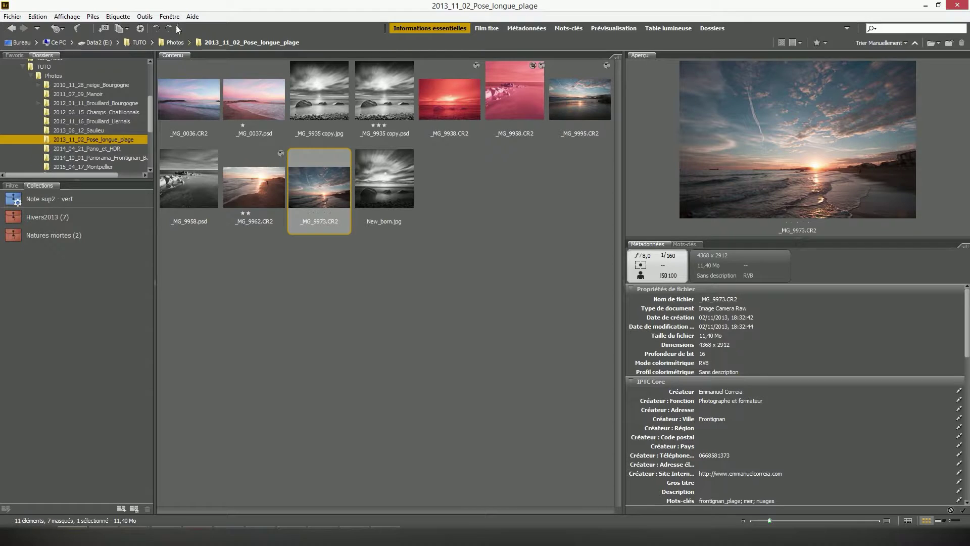
left_click(144, 16)
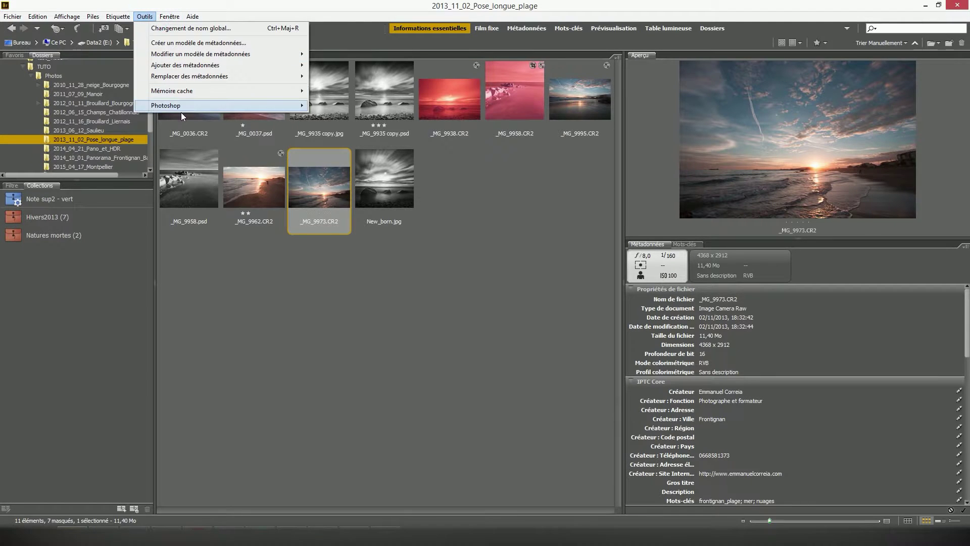
mouse_move(180, 106)
left_click(372, 120)
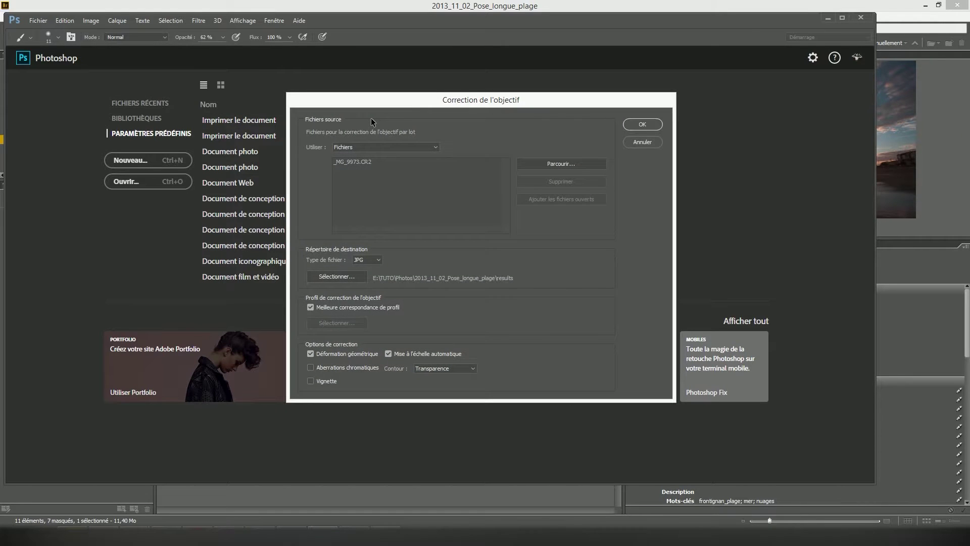
left_click_drag(378, 104, 383, 89)
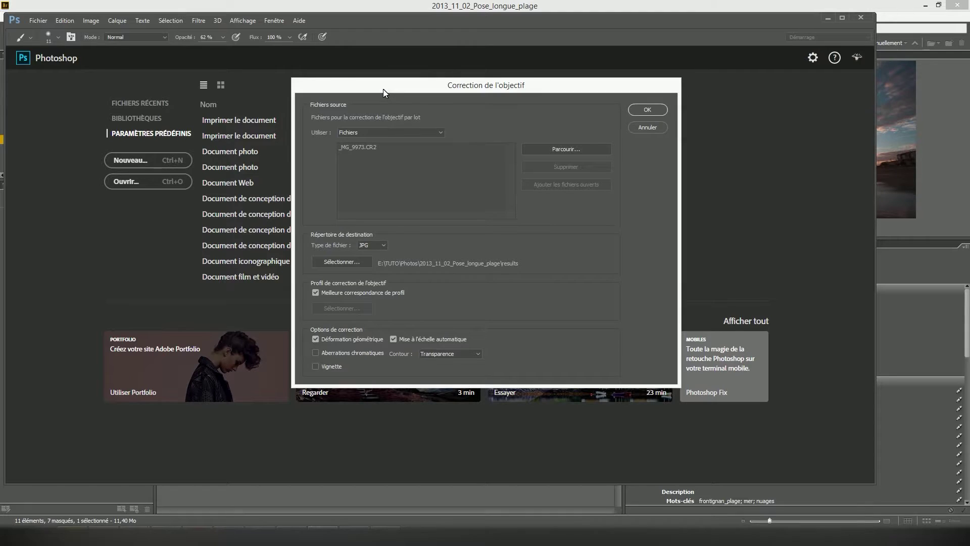
left_click(385, 148)
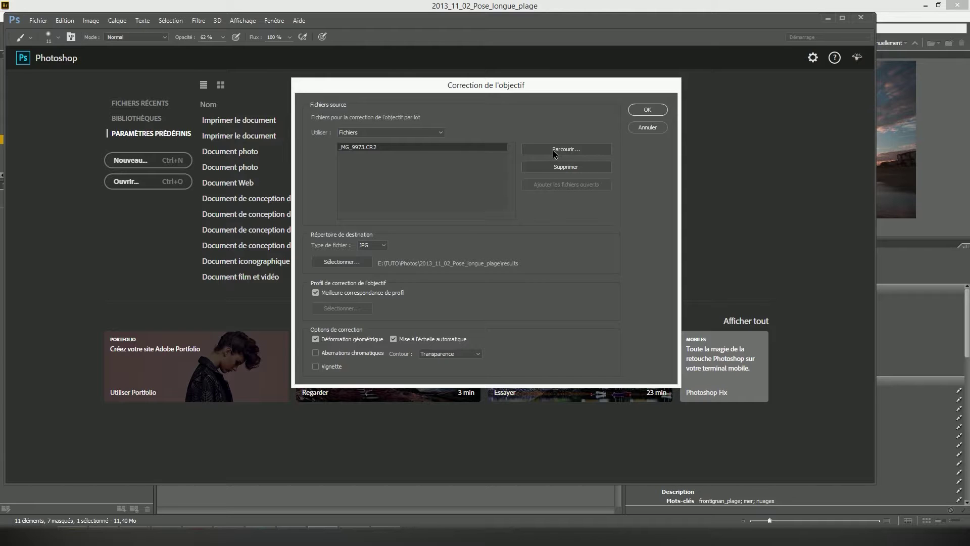
left_click_drag(515, 91, 518, 86)
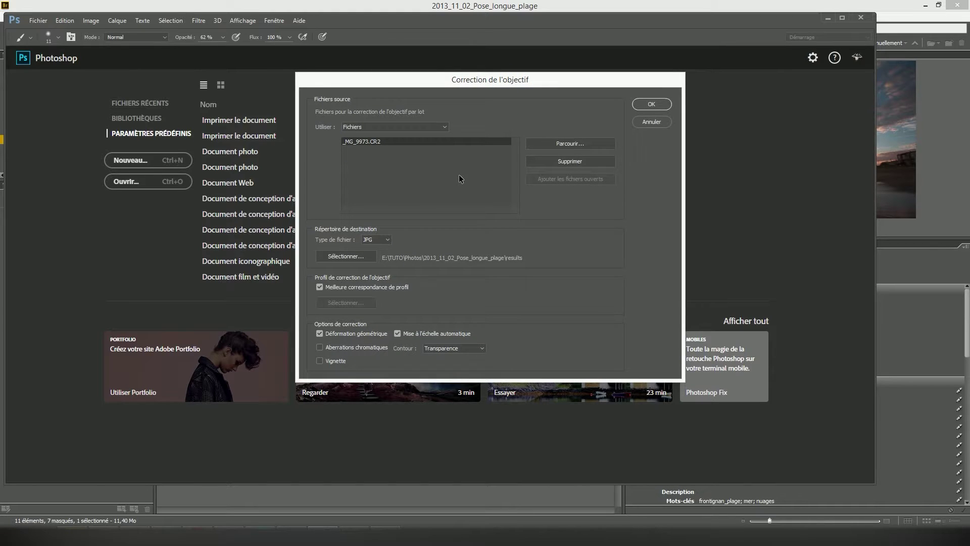
- Set the output file type to PNG, keep the edge option on Transparence, and run the lens correction
left_click(388, 240)
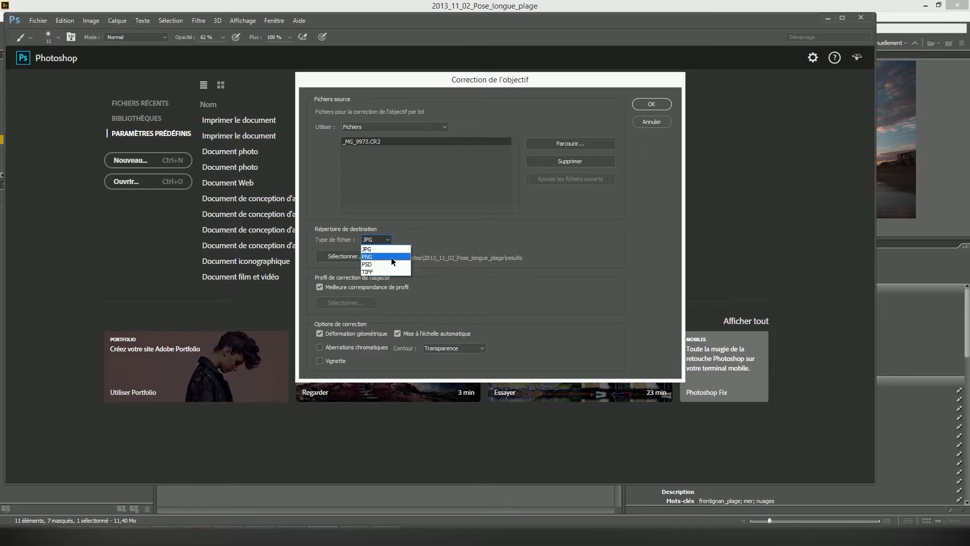
left_click(416, 234)
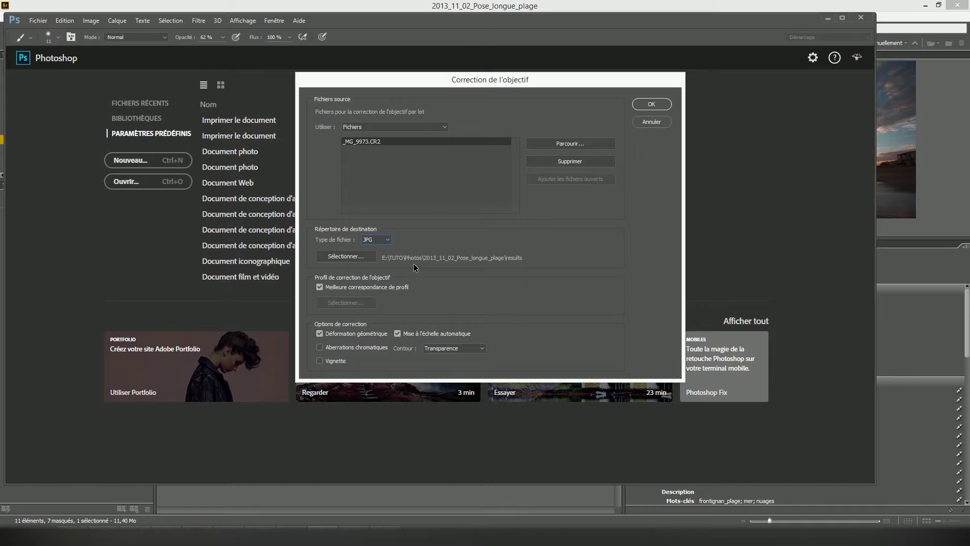
key("Down")
left_click(440, 348)
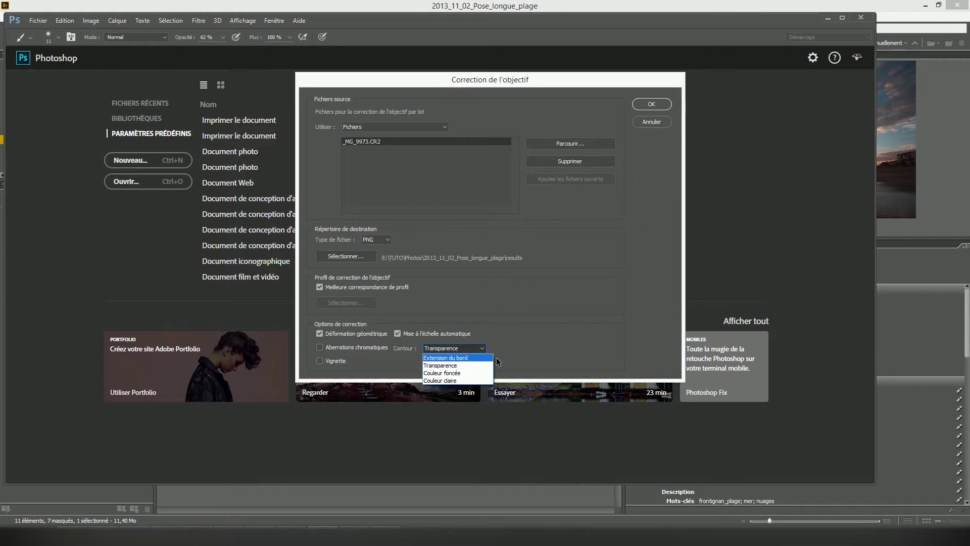
left_click(368, 363)
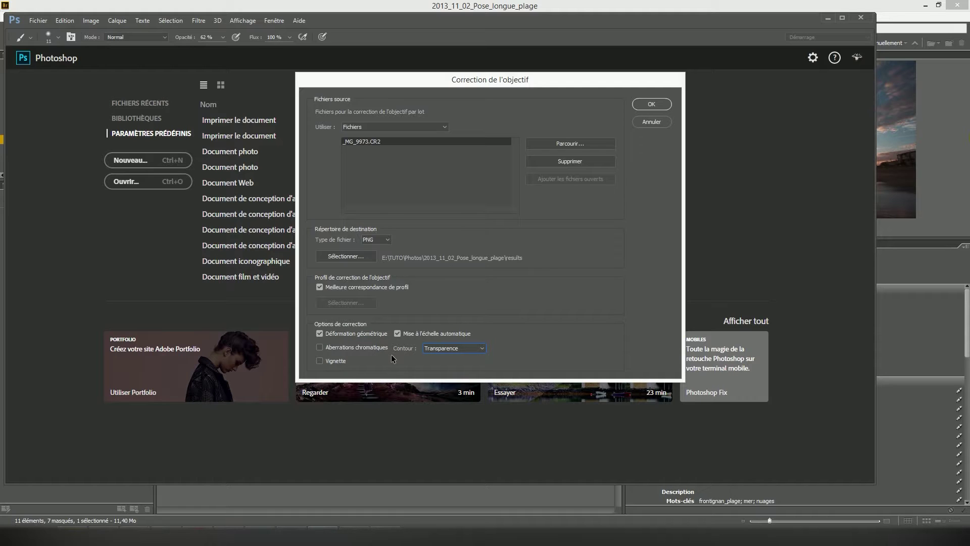
left_click(643, 104)
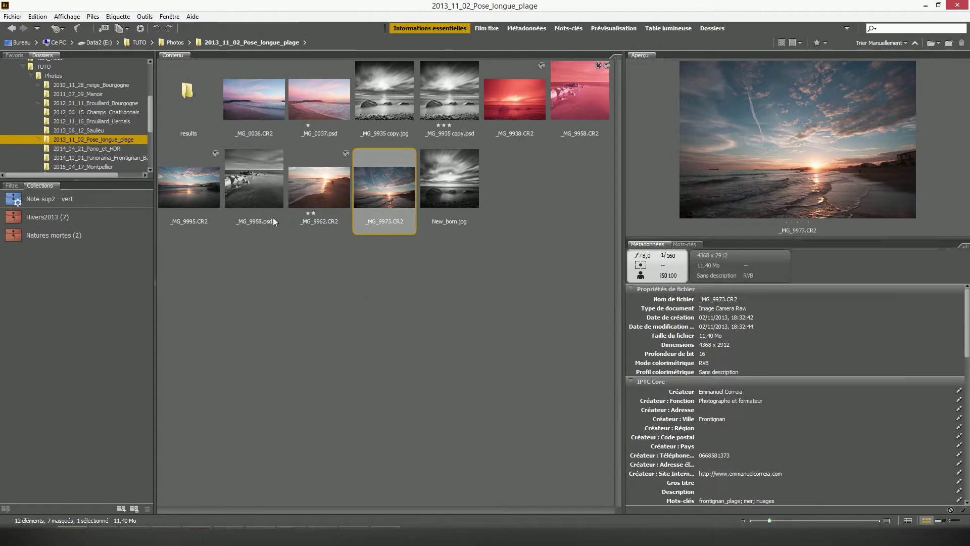
- Open the results folder and enlarge the preview area to inspect the corrected _MG_9973.png
left_click(186, 94)
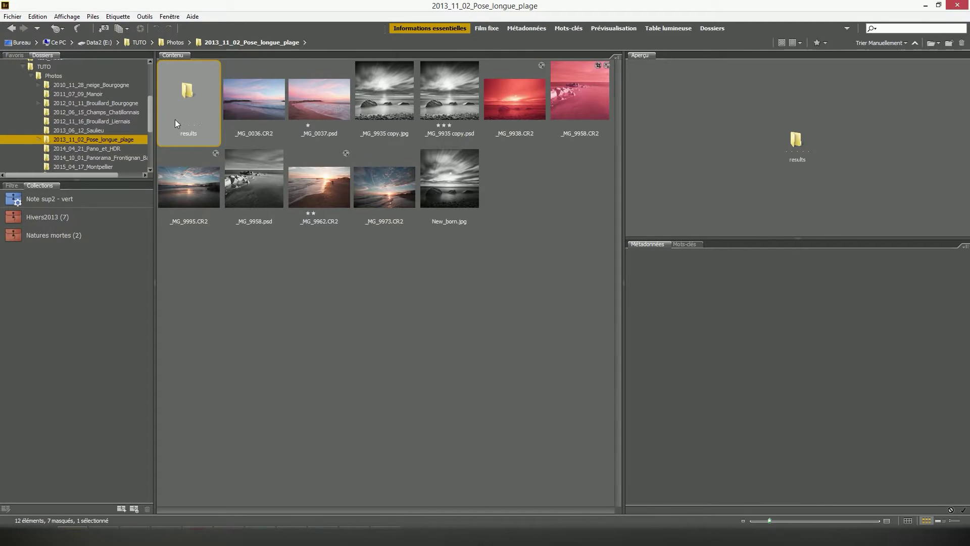
double_click(177, 105)
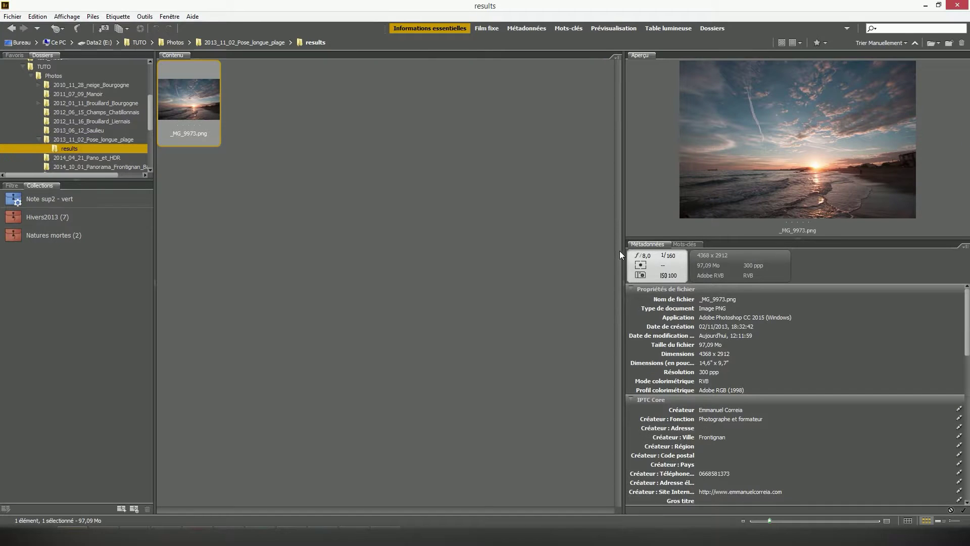
left_click_drag(621, 251, 385, 254)
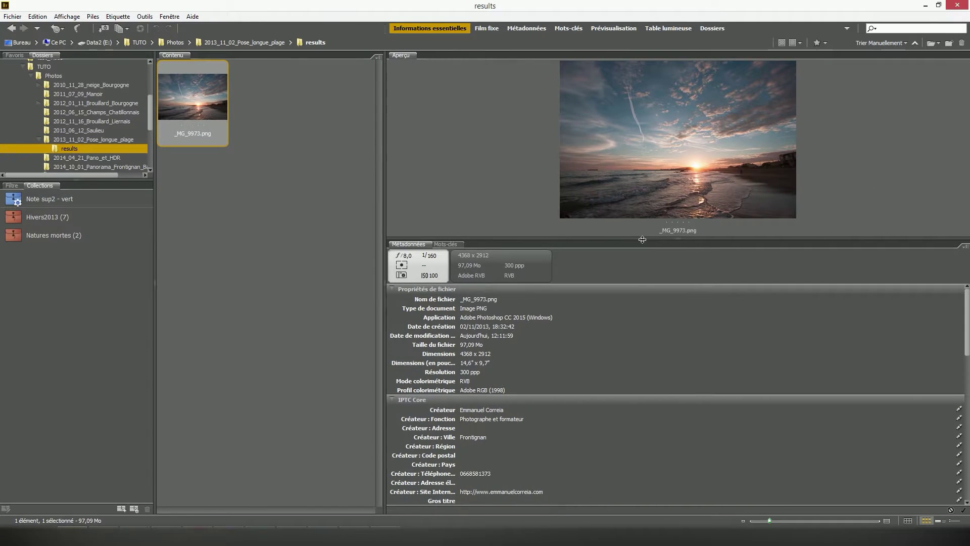
left_click_drag(643, 240, 613, 409)
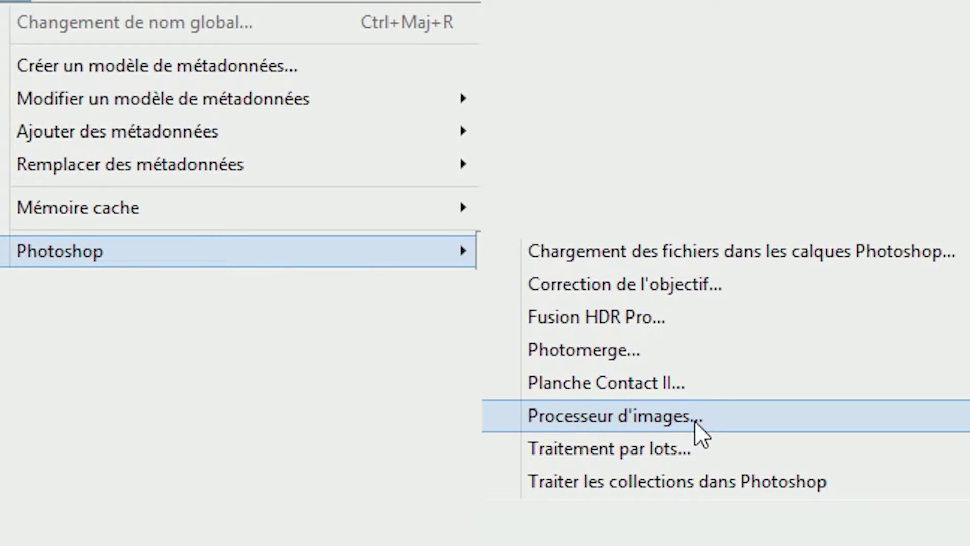
- In the Image Processor, enable running the Vignette (sélection) action from Actions par défaut and activate the copyright entry
left_click(695, 424)
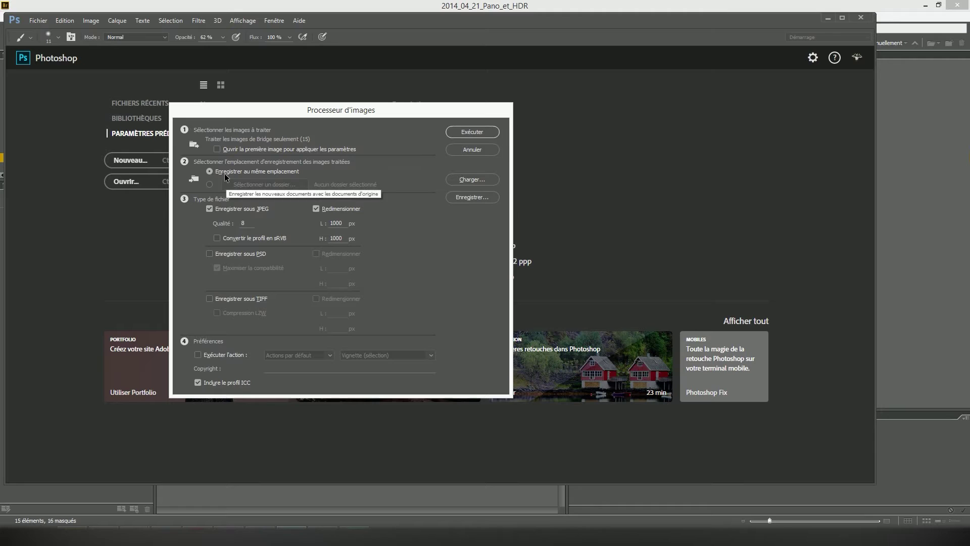
left_click(231, 357)
left_click(379, 357)
left_click(379, 359)
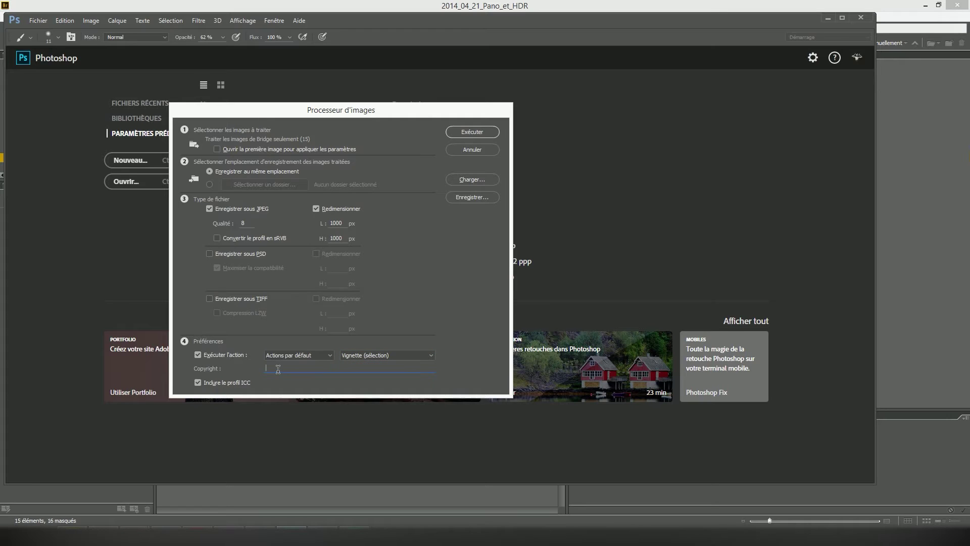
left_click(377, 370)
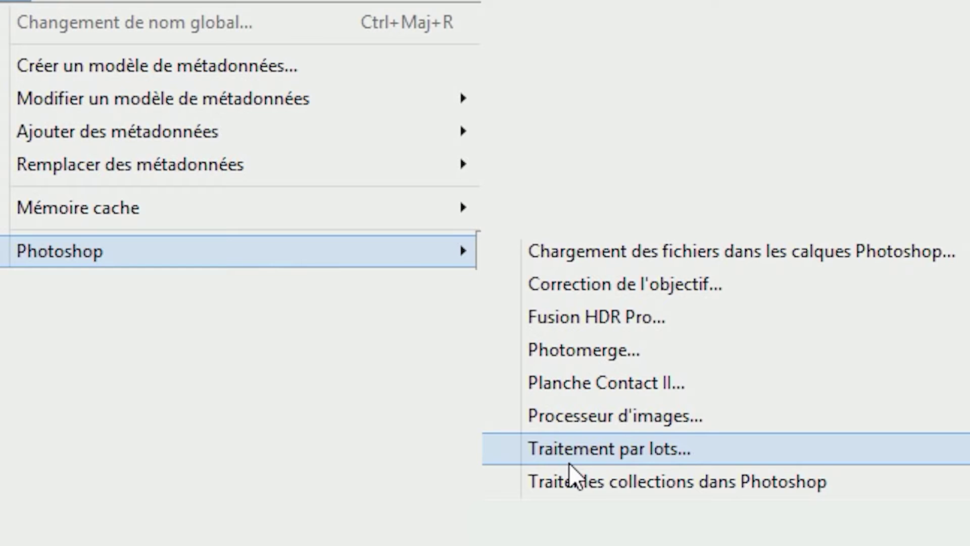
- Choose batch processing (Traitement par lots), and launch Traiter les collections dans Photoshop on the 2014_10_01_Panorama_Frontignan_Batiment_HDR folder
left_click(570, 461)
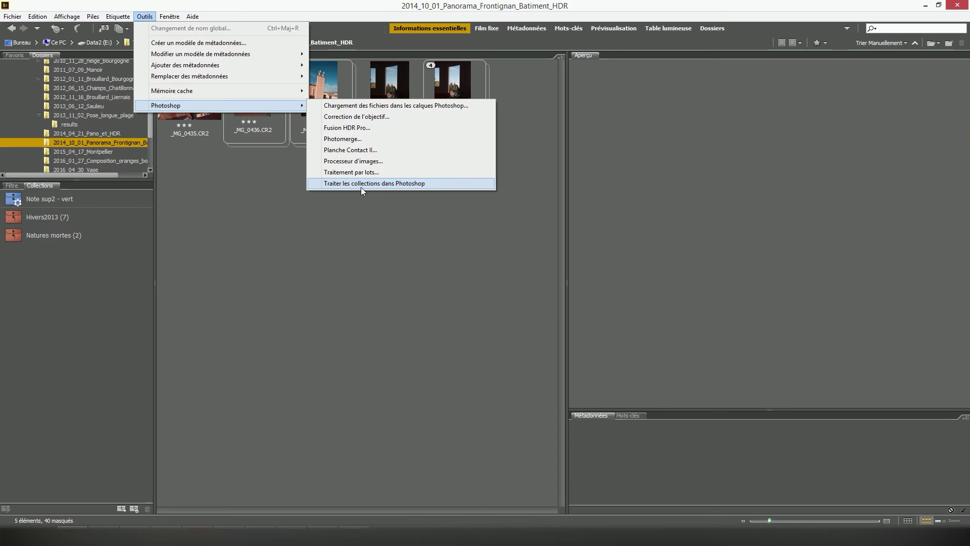
left_click(360, 186)
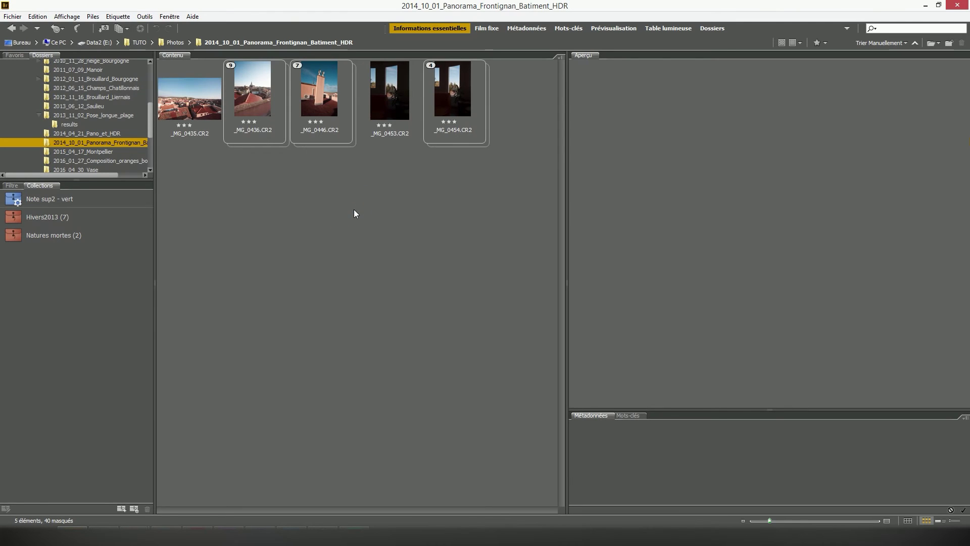